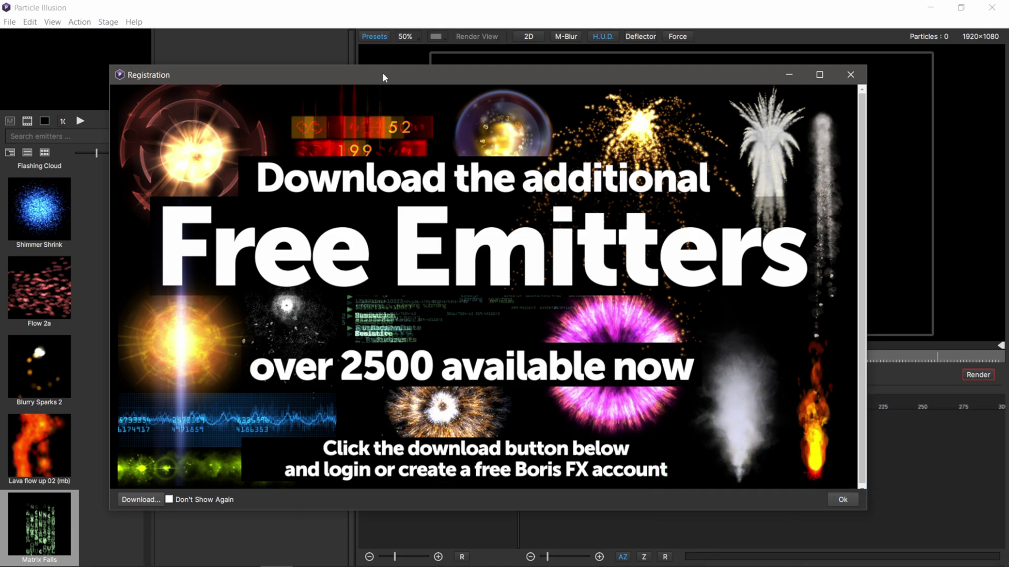
# - Move the Registration window up near the top of the screen
pyautogui.moveTo(382, 77); pyautogui.dragTo(389, 22)
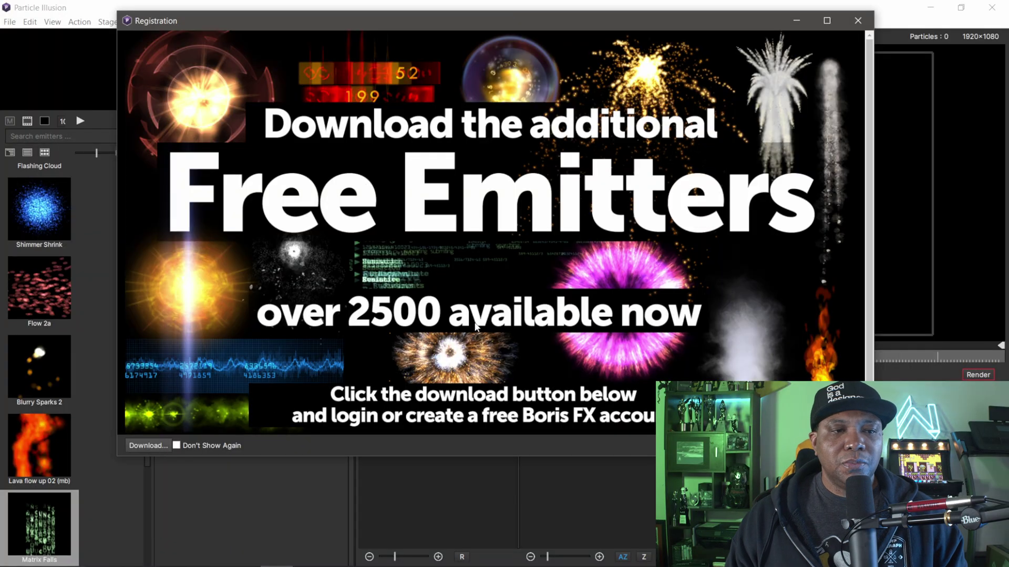
# - Close the Registration window, widen the emitter library and switch back to thumbnail view
pyautogui.click(863, 23)
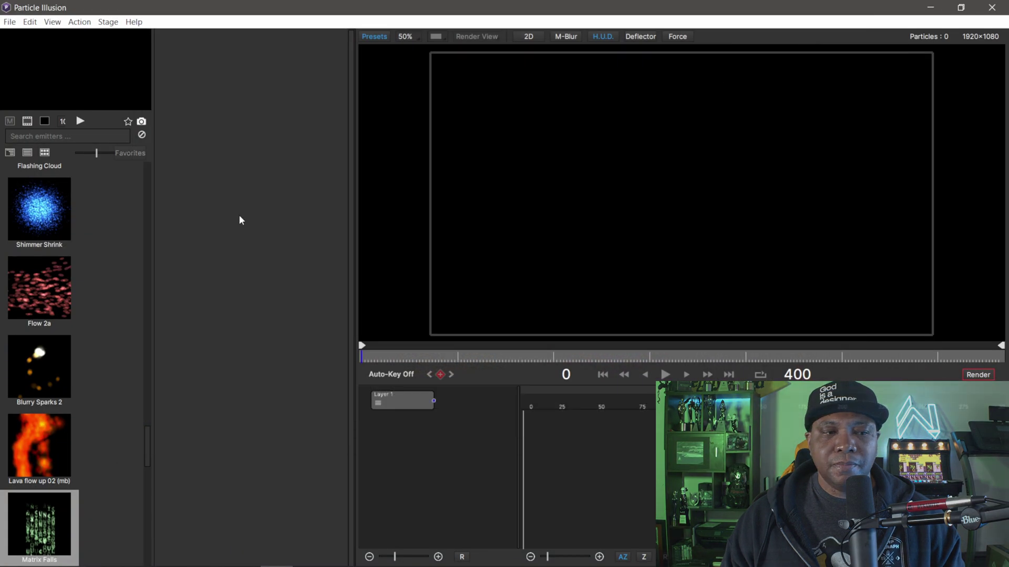
pyautogui.moveTo(154, 142); pyautogui.dragTo(251, 142)
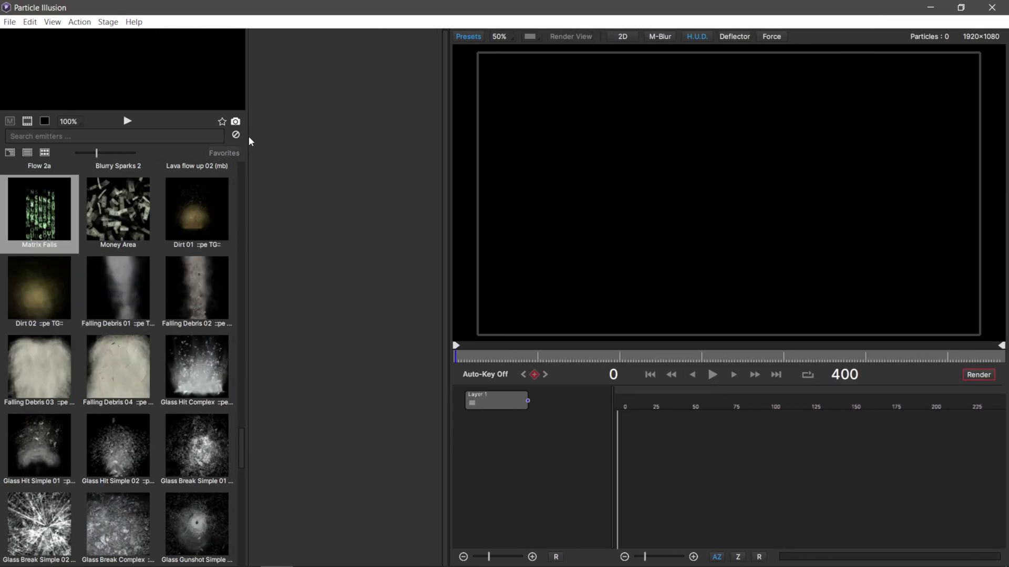
pyautogui.click(10, 153)
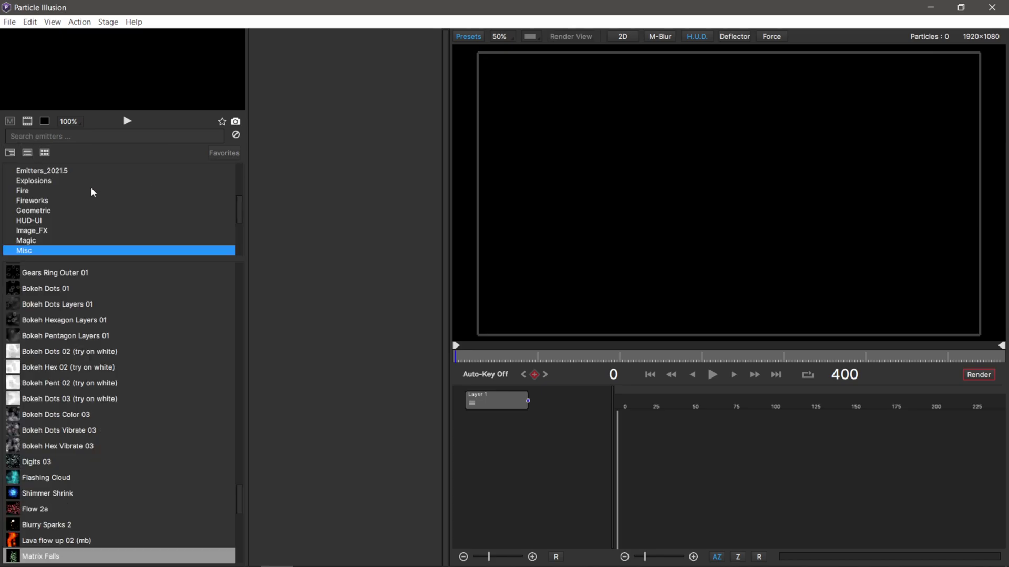
pyautogui.click(46, 153)
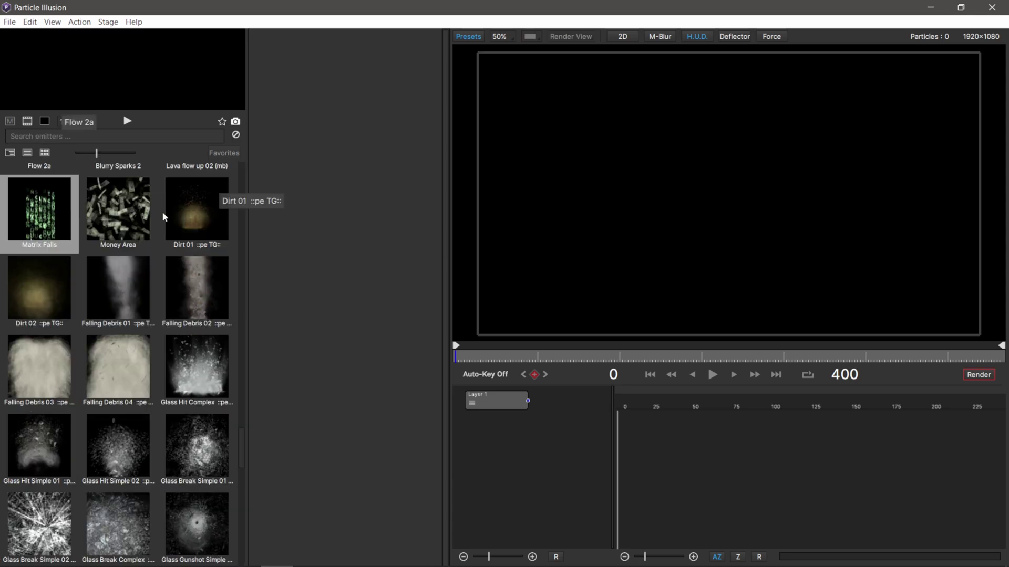
pyautogui.scroll(3, 83, 298)
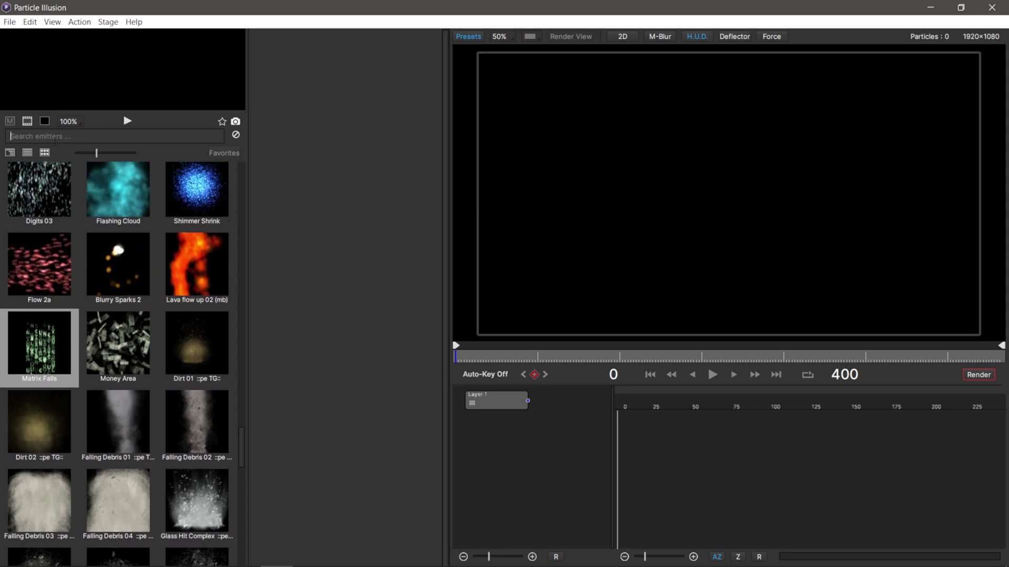
# - Filter the library by 'matrix' and preview Matrixy 1, then Matrix Falls
pyautogui.write('matrix')
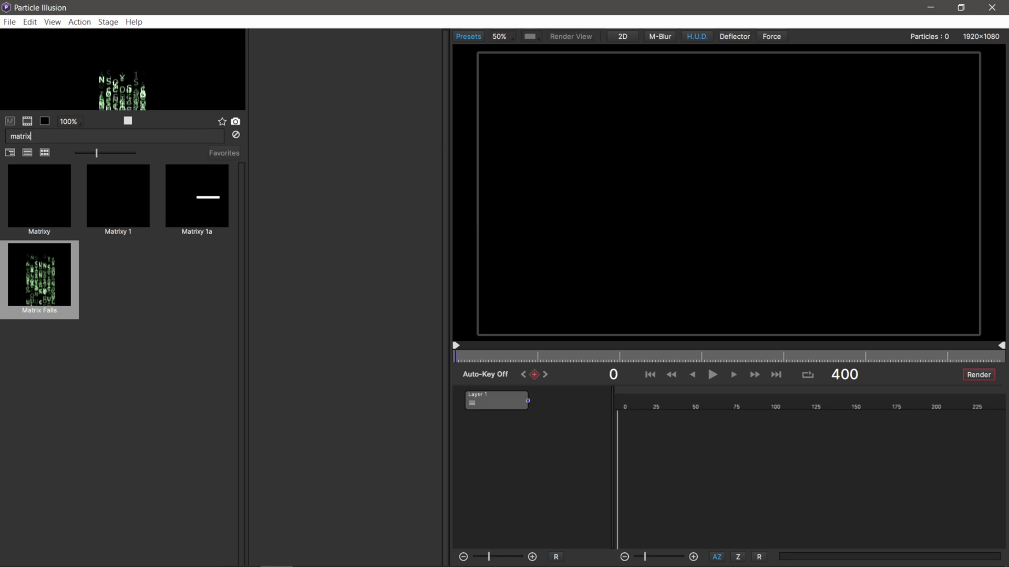
pyautogui.click(118, 208)
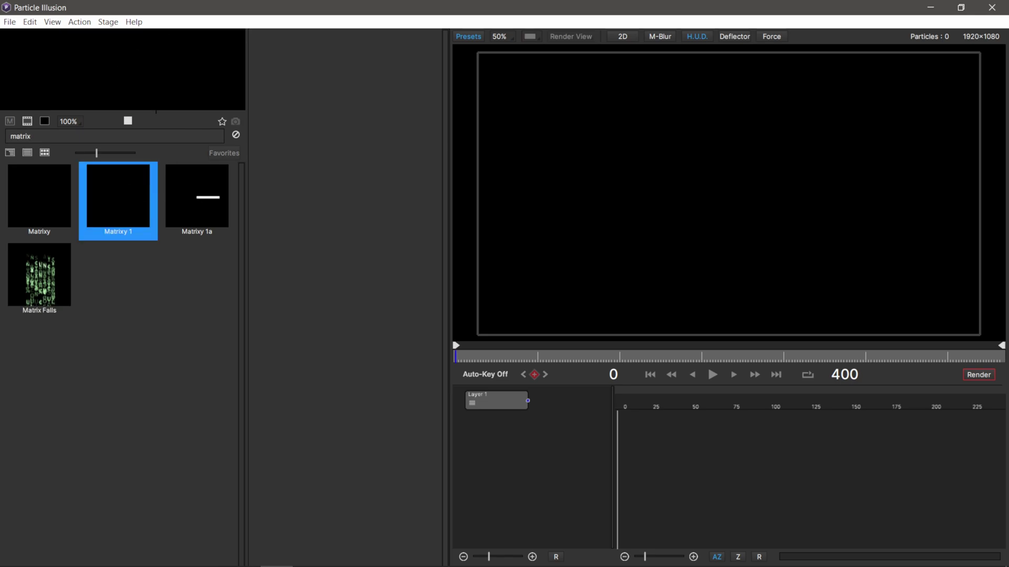
pyautogui.click(36, 286)
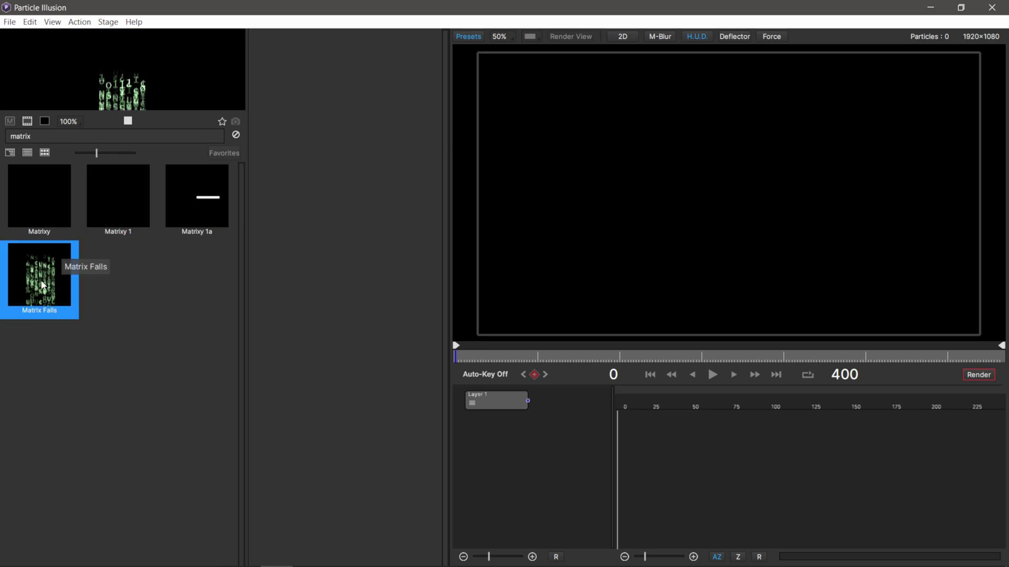
# - Add a Matrix Falls emitter to the stage, drawn as a horizontal line
pyautogui.doubleClick(43, 285)
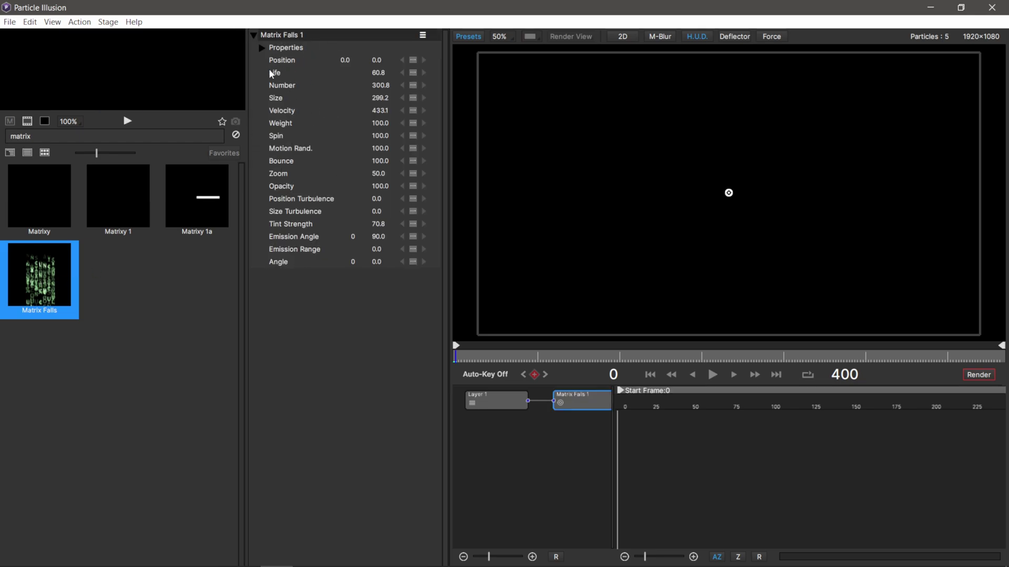
pyautogui.moveTo(246, 98); pyautogui.dragTo(103, 99)
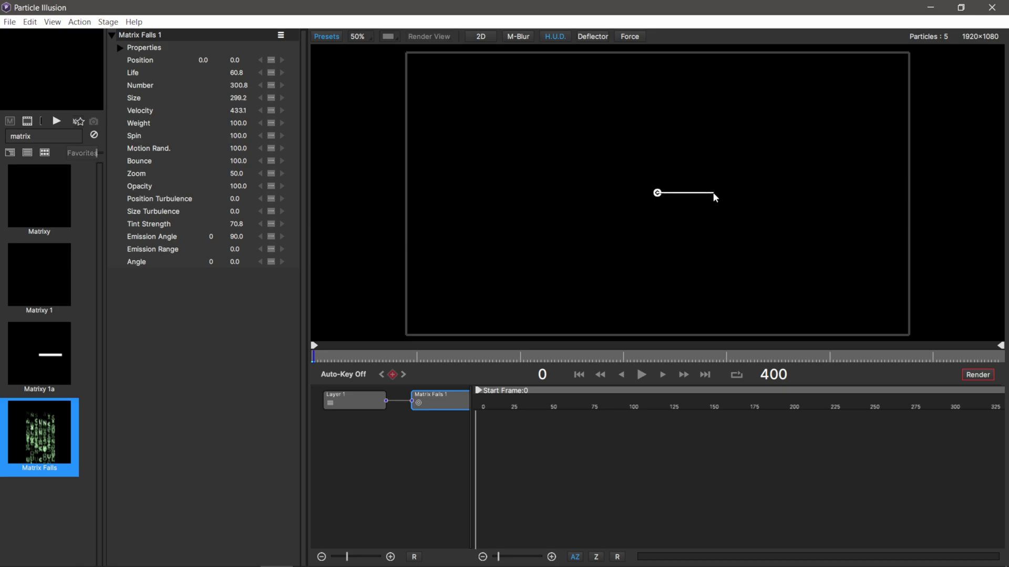
pyautogui.click(612, 310)
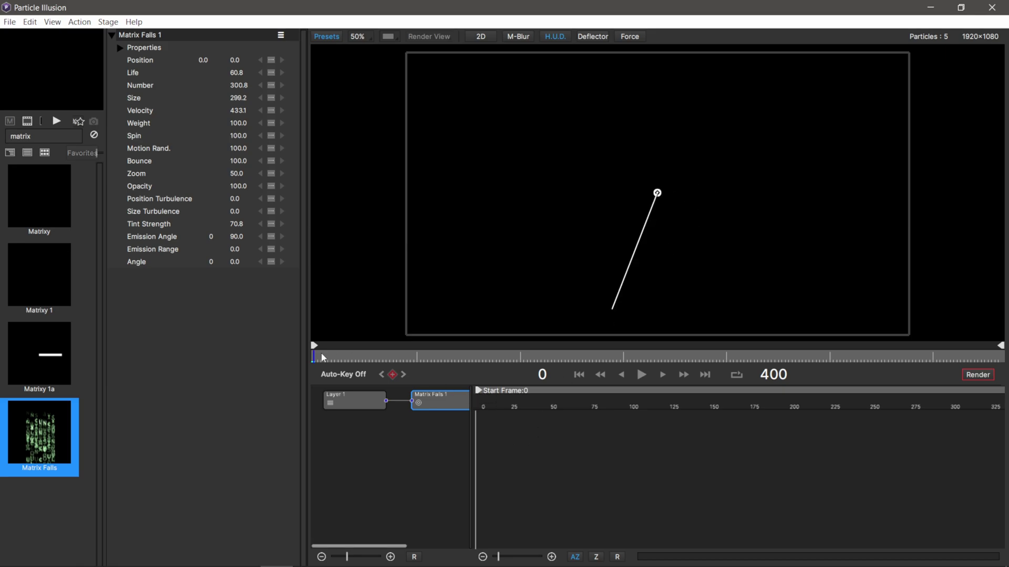
pyautogui.moveTo(323, 357); pyautogui.dragTo(546, 361)
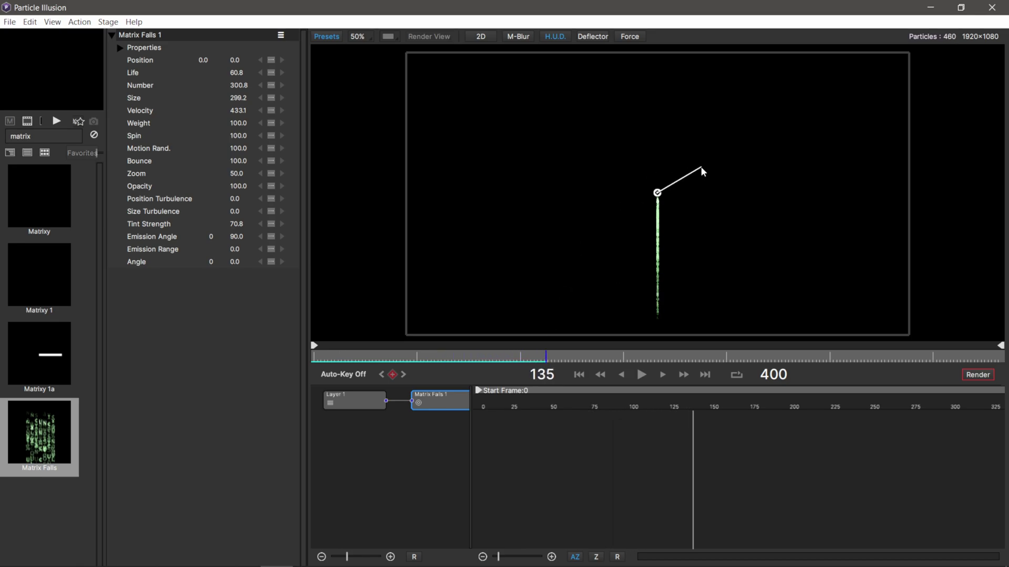
pyautogui.moveTo(702, 169); pyautogui.dragTo(908, 191)
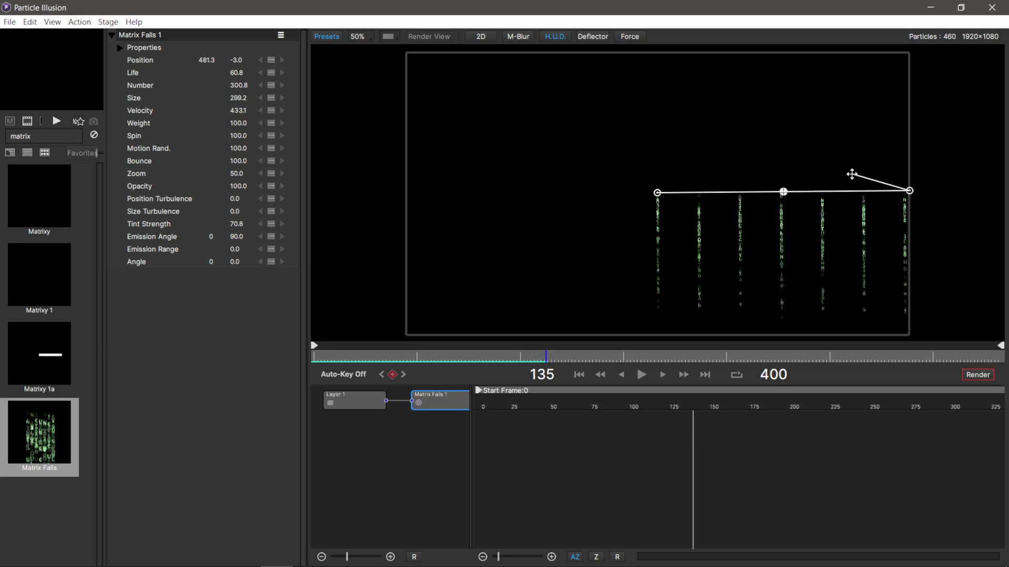
pyautogui.press('Escape')
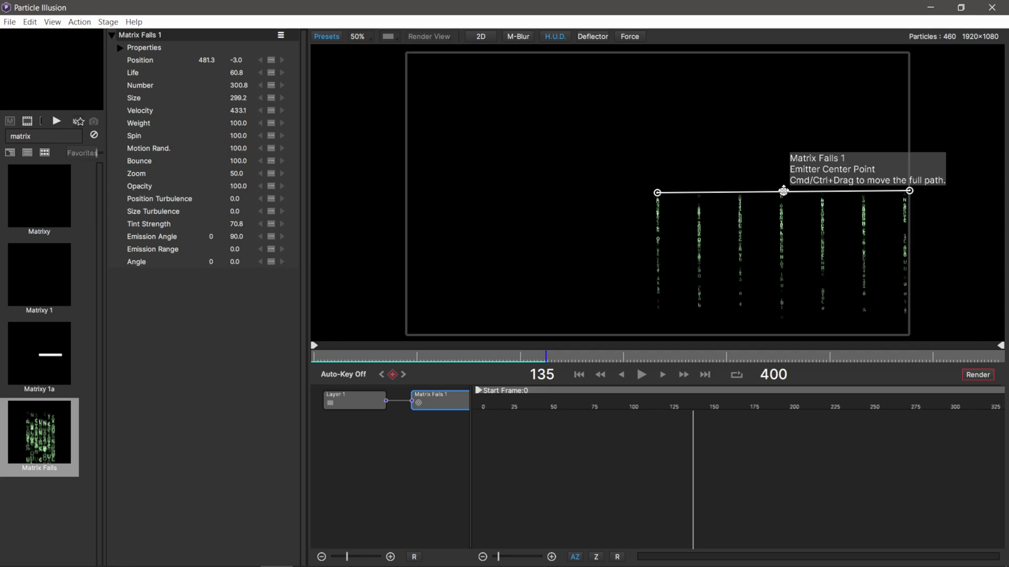
# - Move the emitter line to the frame's top at 0.0, -518.0 and stretch it edge to edge
pyautogui.moveTo(778, 185); pyautogui.dragTo(653, 58)
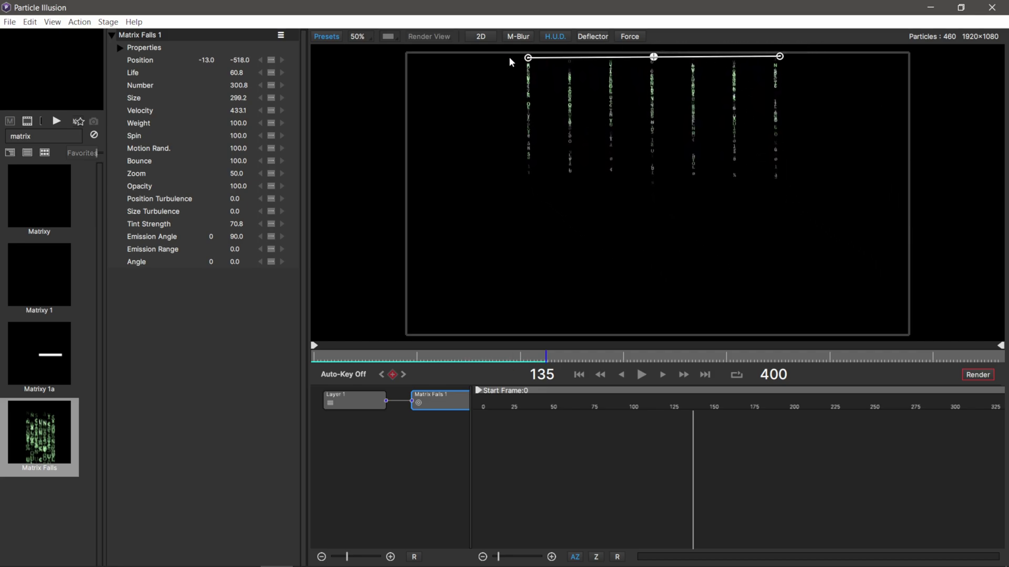
pyautogui.moveTo(527, 56); pyautogui.dragTo(408, 56)
pyautogui.moveTo(779, 57); pyautogui.dragTo(906, 56)
pyautogui.moveTo(491, 361); pyautogui.dragTo(534, 377)
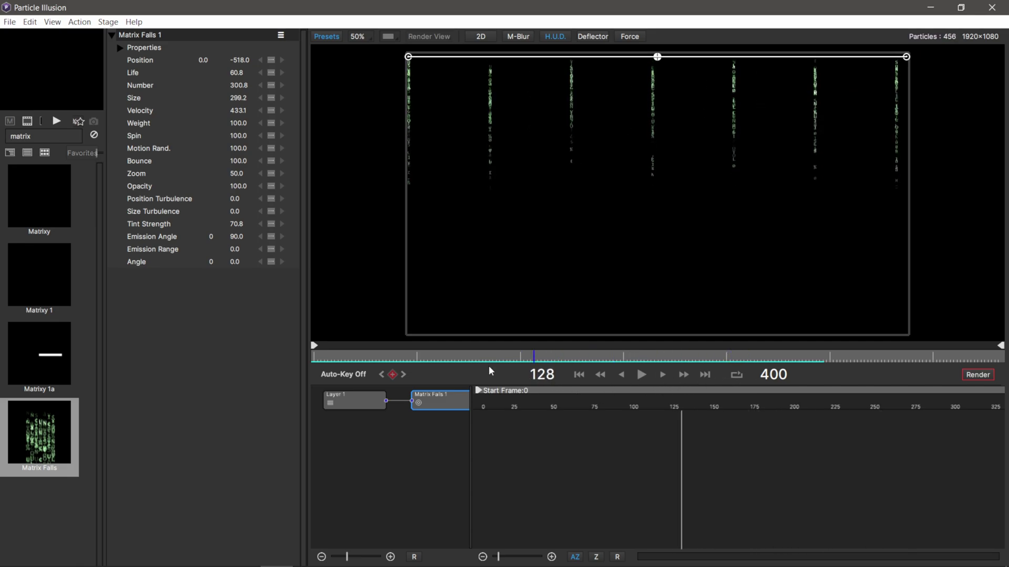
# - Set the Matrix Falls emitter's Number Points to 20
pyautogui.click(121, 48)
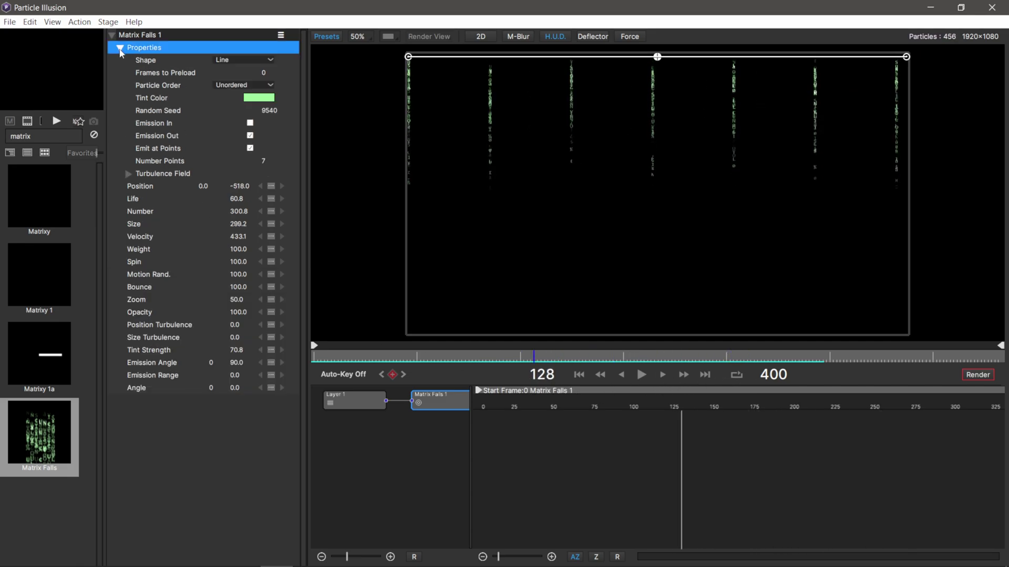
pyautogui.click(156, 163)
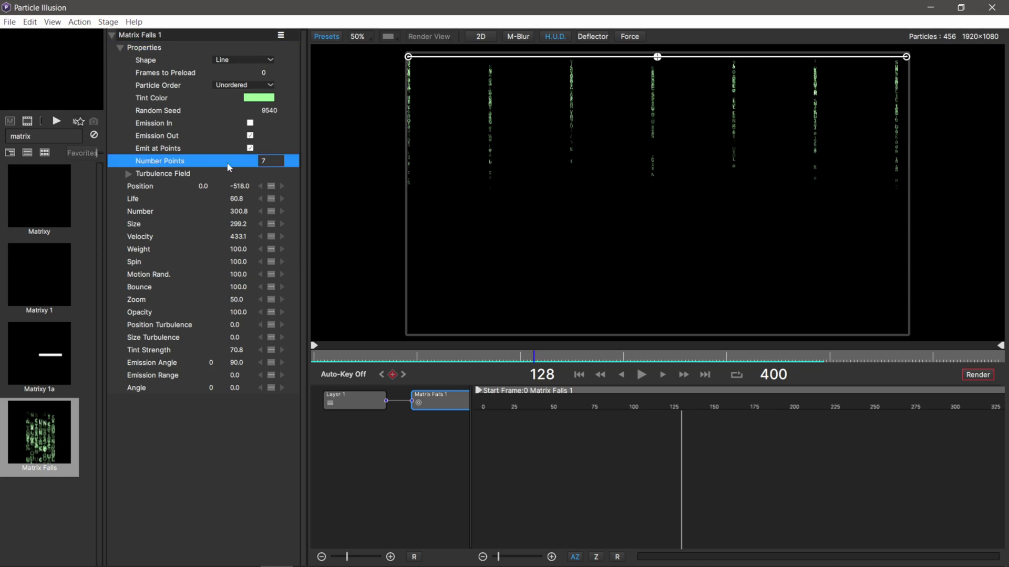
pyautogui.doubleClick(267, 162)
pyautogui.write('20')
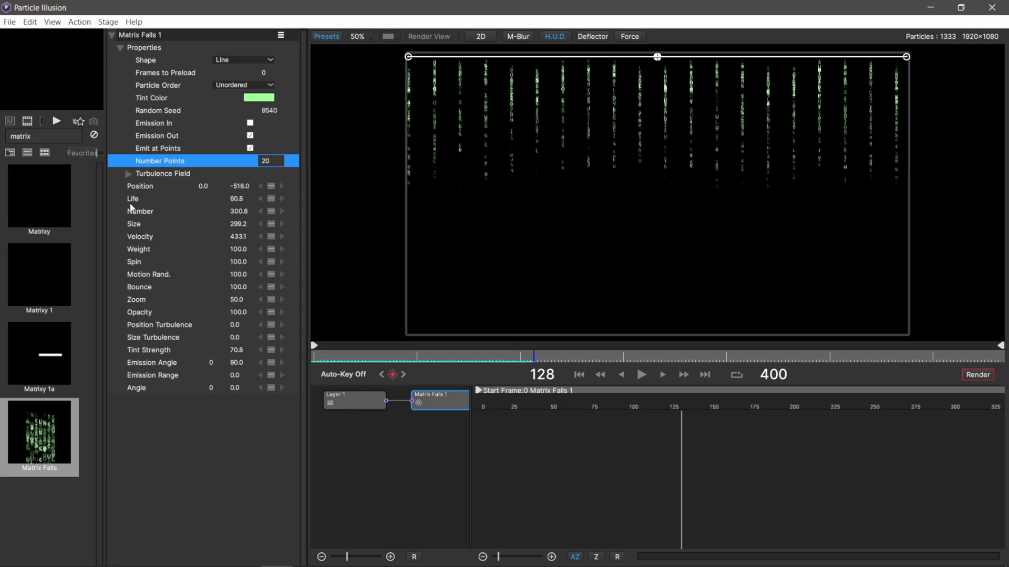
# - Raise particle Number to about 339.8 and Size to about 359.2, previewing across frames
pyautogui.moveTo(232, 211); pyautogui.dragTo(258, 212)
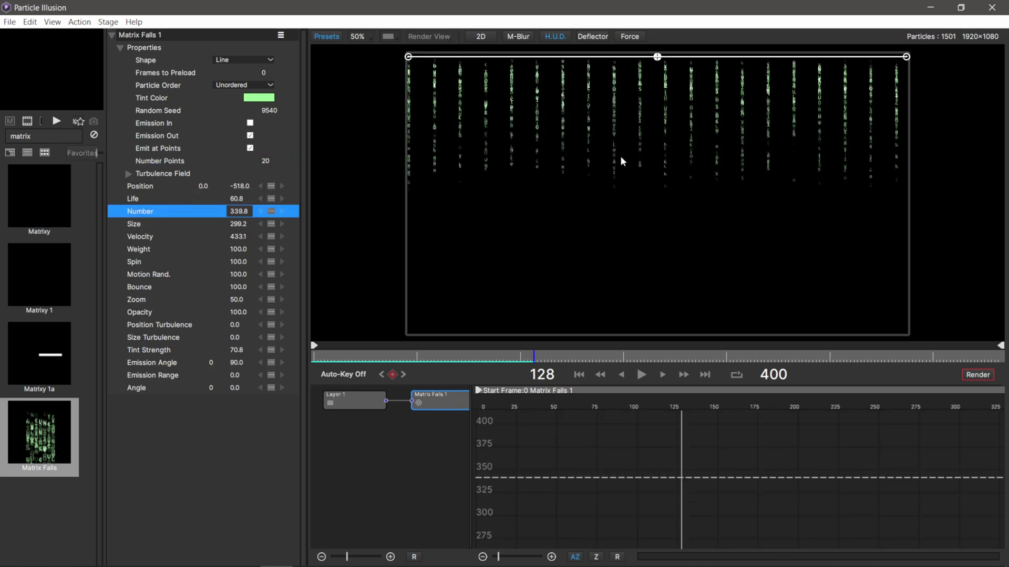
pyautogui.moveTo(239, 224); pyautogui.dragTo(423, 245)
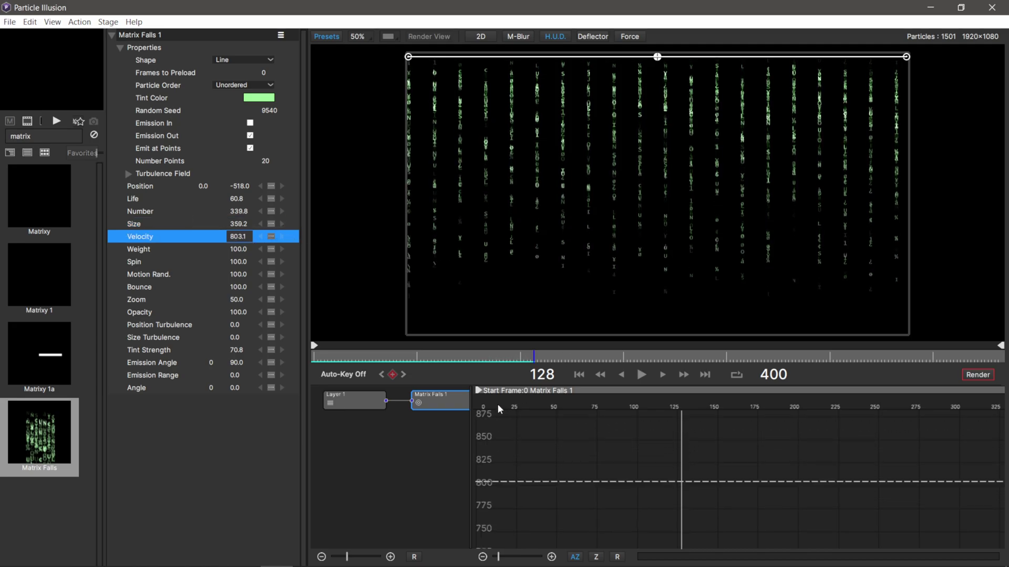
pyautogui.moveTo(497, 404); pyautogui.dragTo(793, 416)
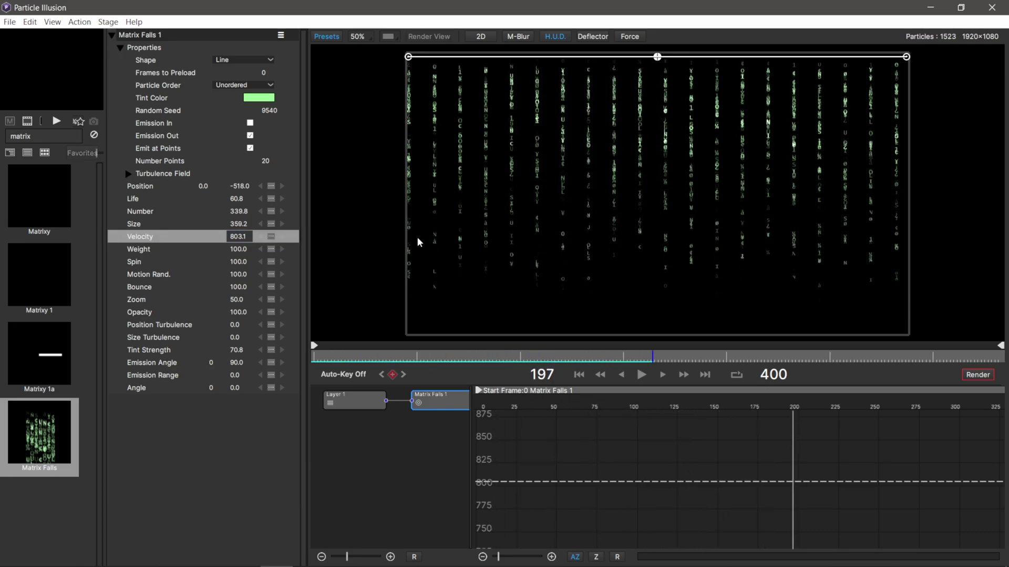
pyautogui.moveTo(796, 404); pyautogui.dragTo(720, 414)
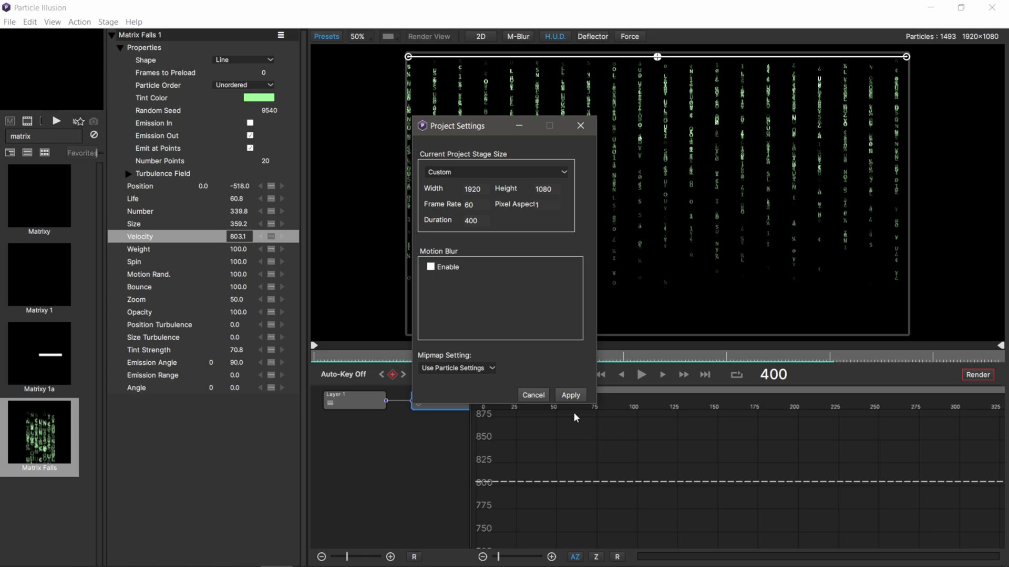
pyautogui.click(570, 396)
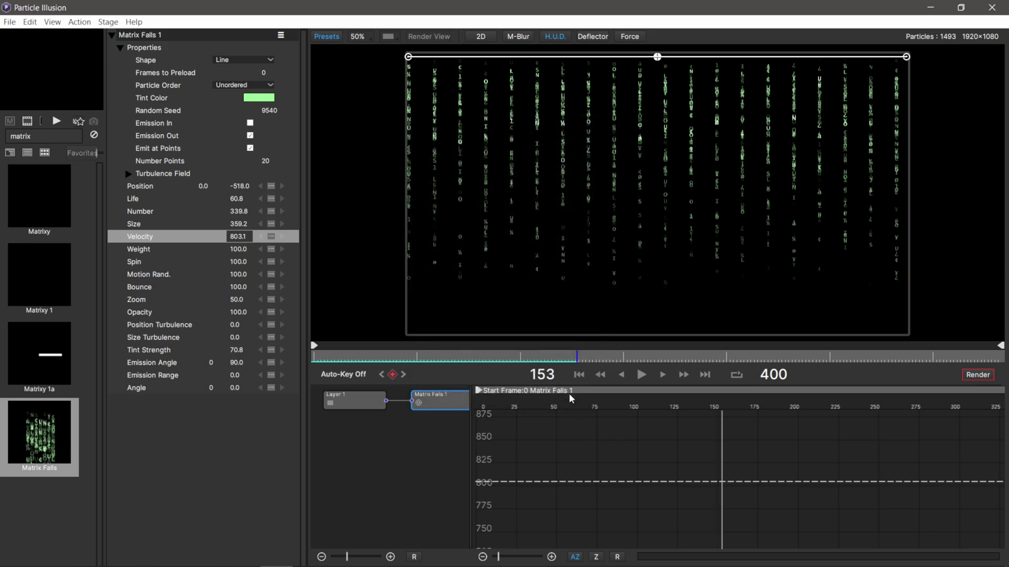
pyautogui.moveTo(720, 407)
pyautogui.mouseDown()
pyautogui.moveTo(904, 412)
pyautogui.moveTo(543, 399)
pyautogui.moveTo(715, 404)
pyautogui.mouseUp()
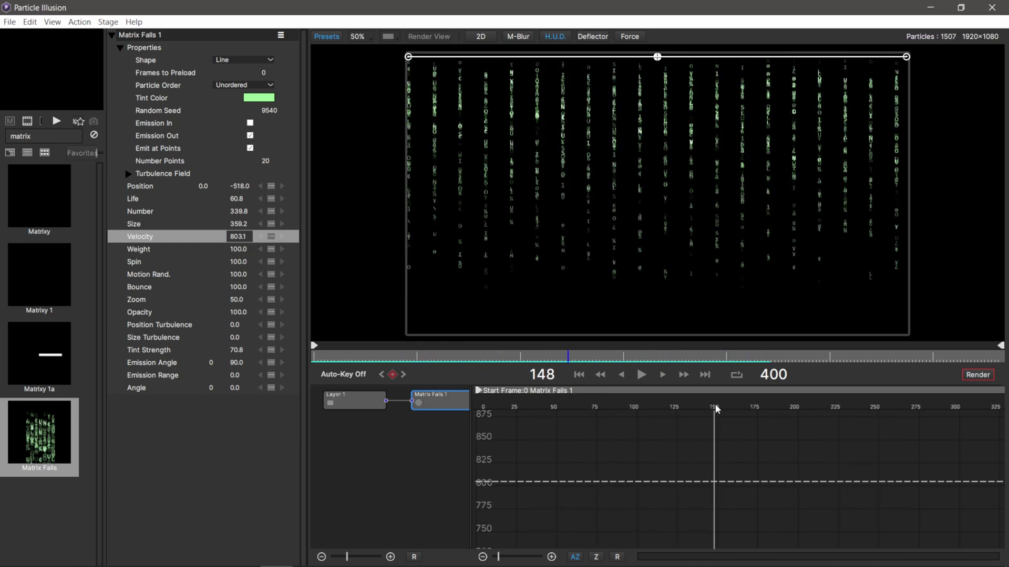
# - Set the render output location to the Desktop
pyautogui.click(977, 375)
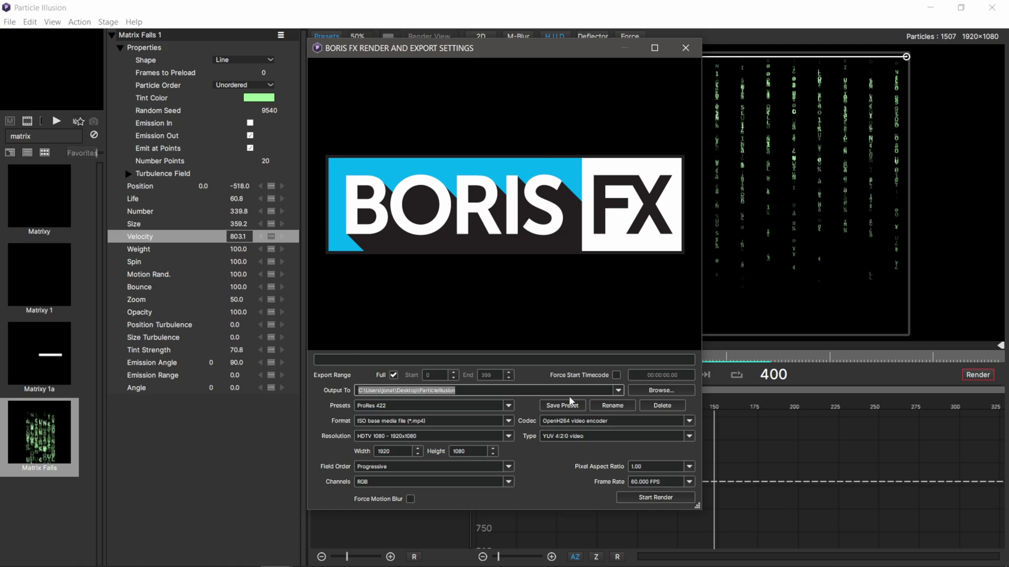
pyautogui.click(663, 391)
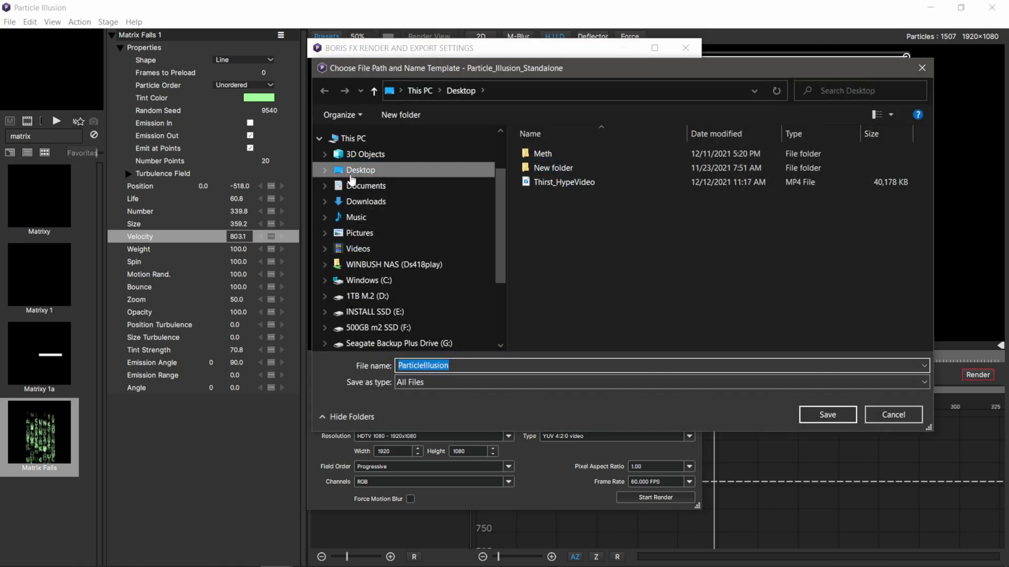
pyautogui.click(557, 202)
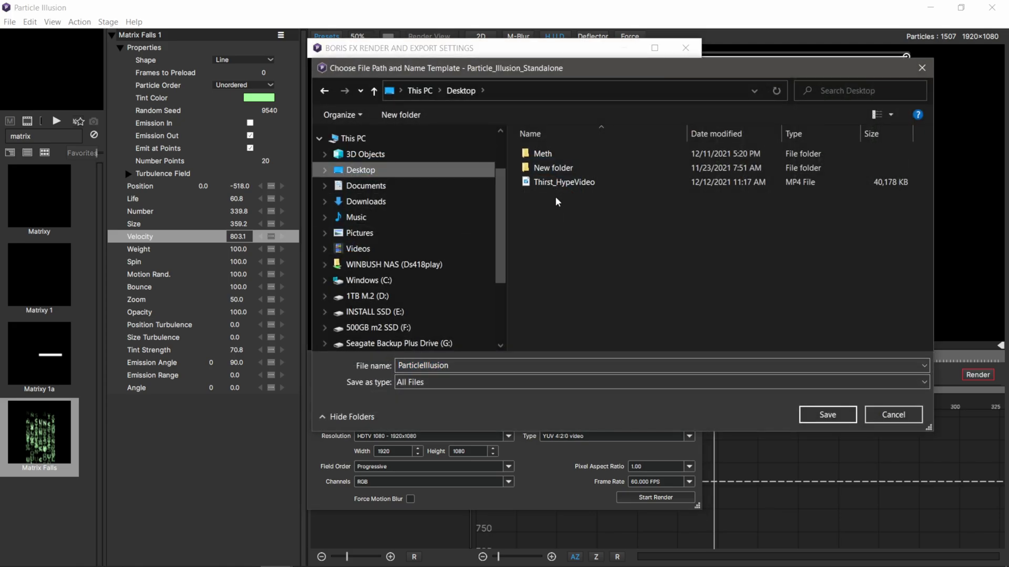
pyautogui.click(846, 415)
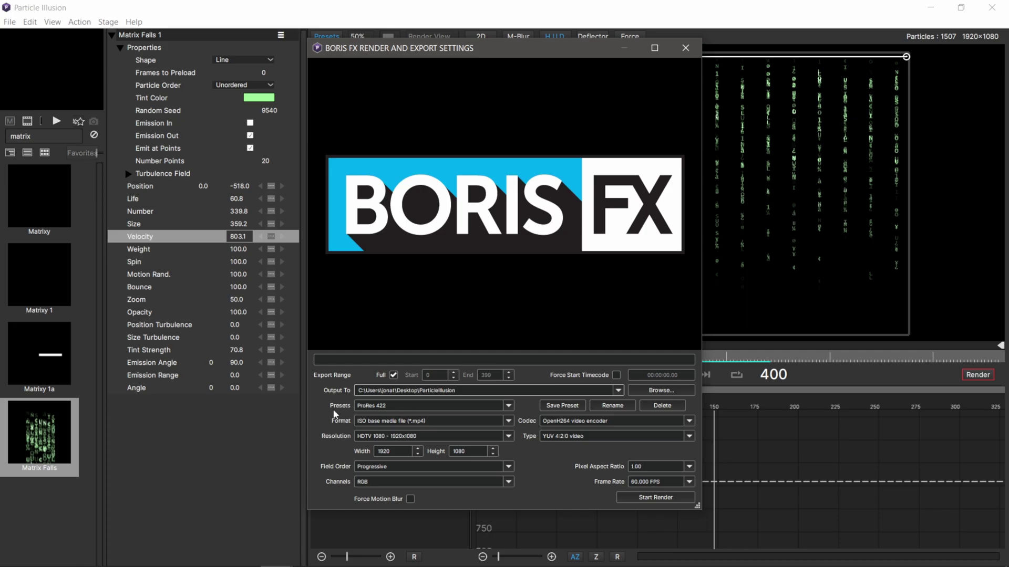
# - Choose the ProRes 422 HQ export preset with RGB channels
pyautogui.click(508, 406)
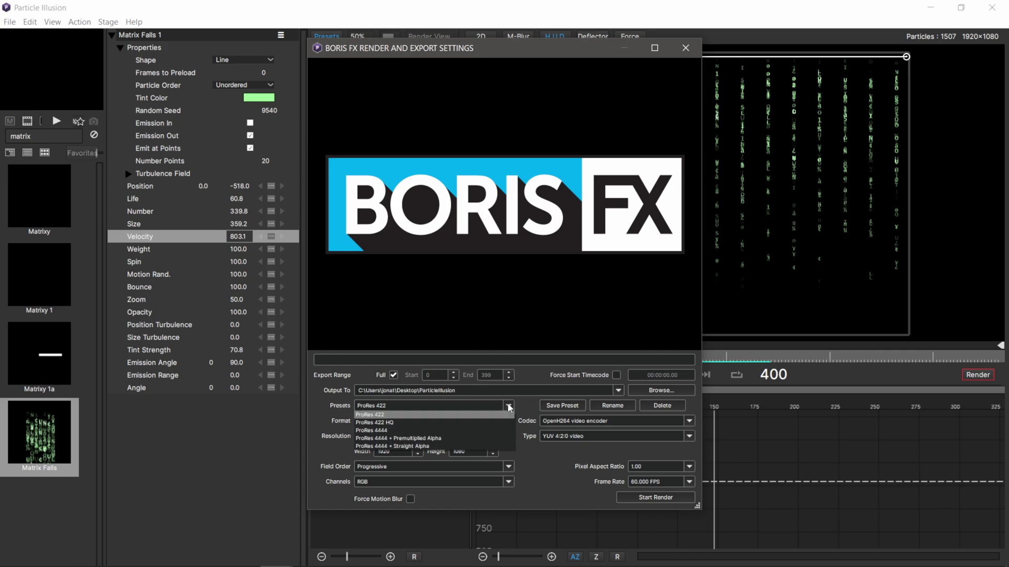
pyautogui.click(414, 423)
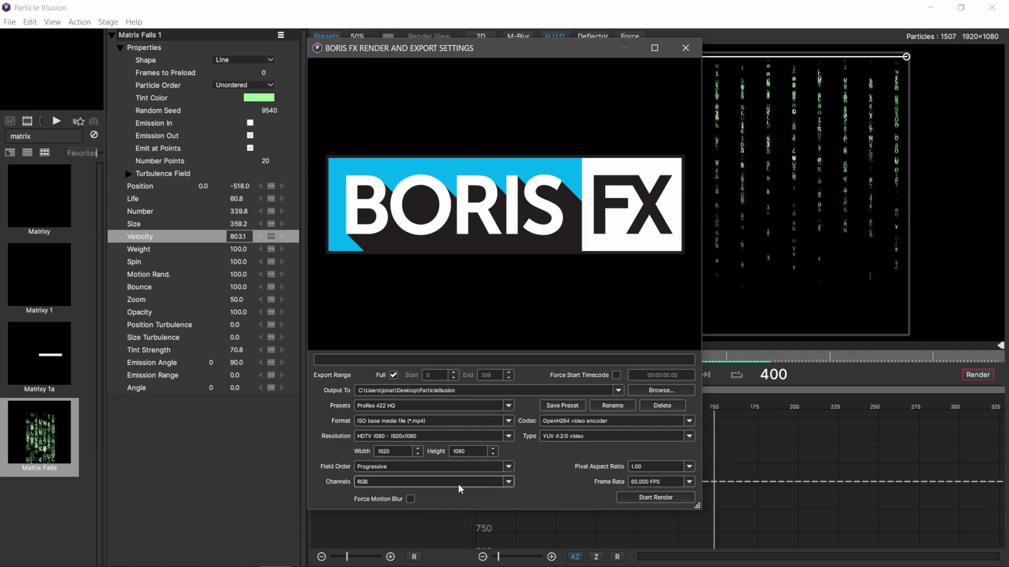
pyautogui.click(380, 479)
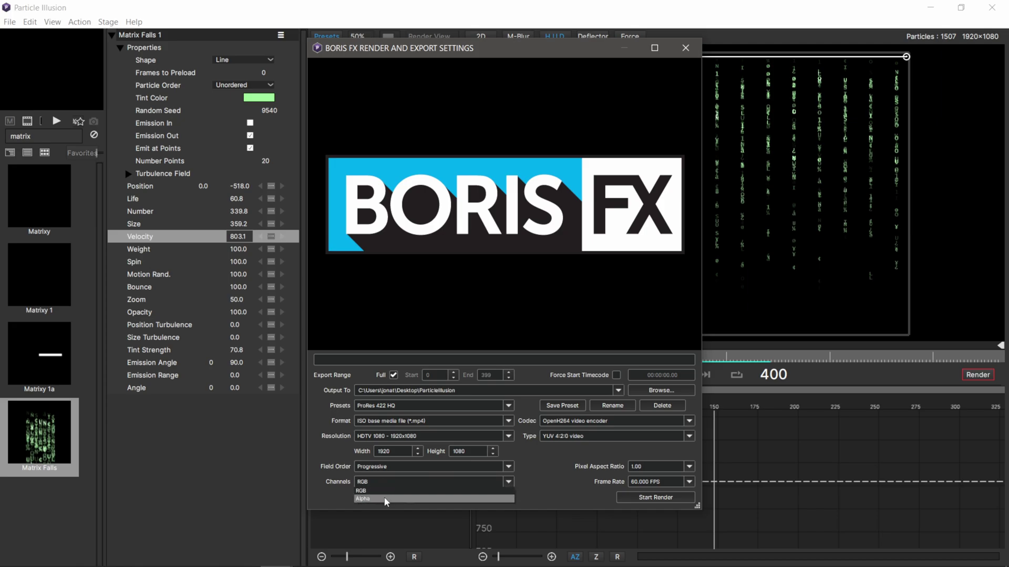
pyautogui.click(391, 491)
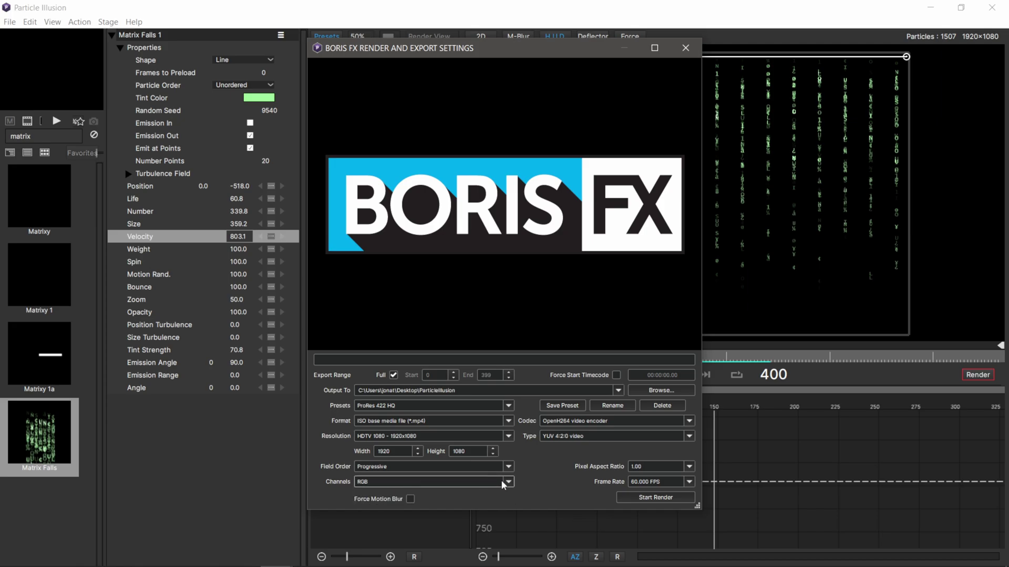
# - Start rendering the Matrix Falls animation to the Desktop video file
pyautogui.click(664, 498)
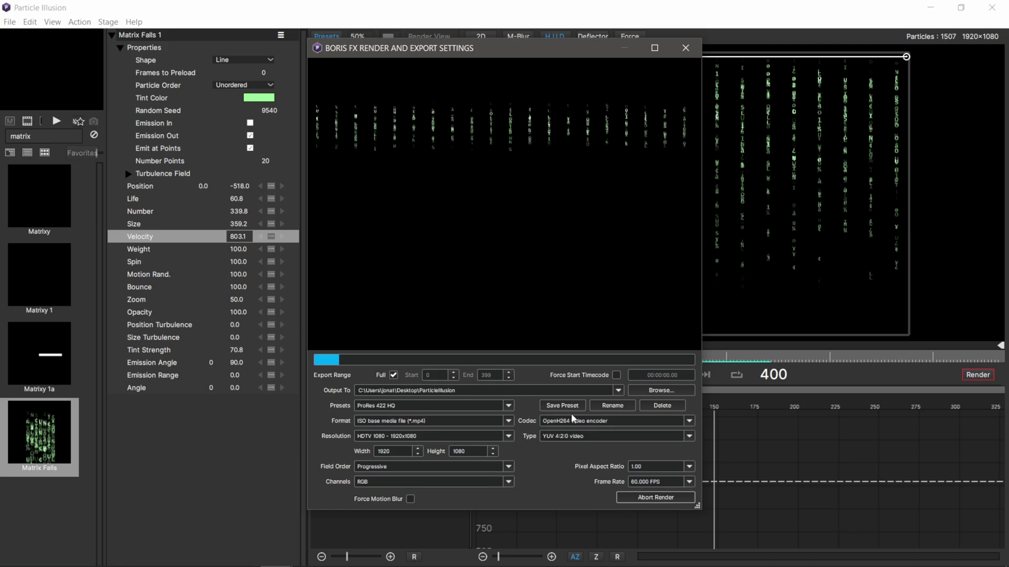